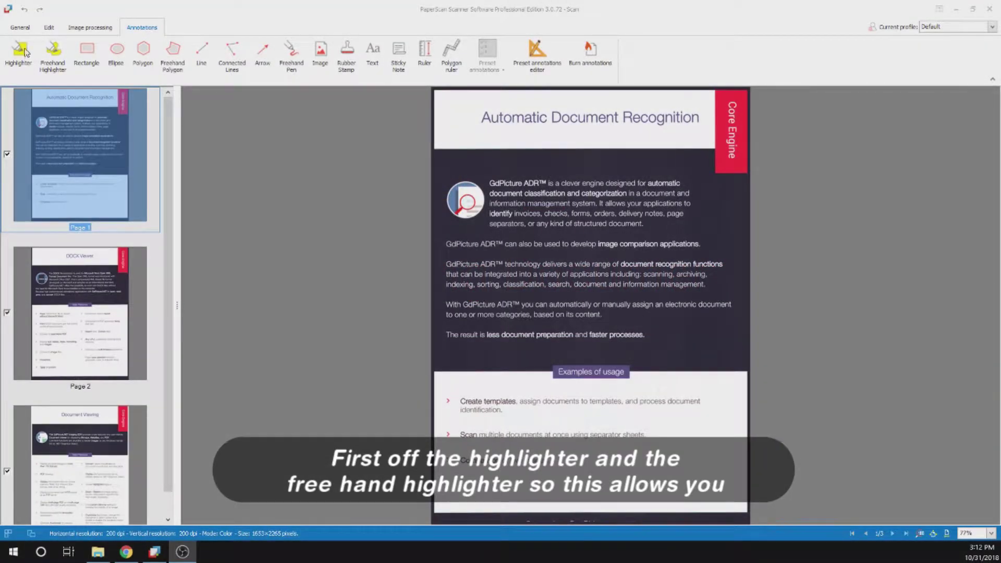
Highlight page 1's first paragraph in yellow and freehand-highlight the two lines below it.
{"action": "left_click", "coordinate": [23, 54]}
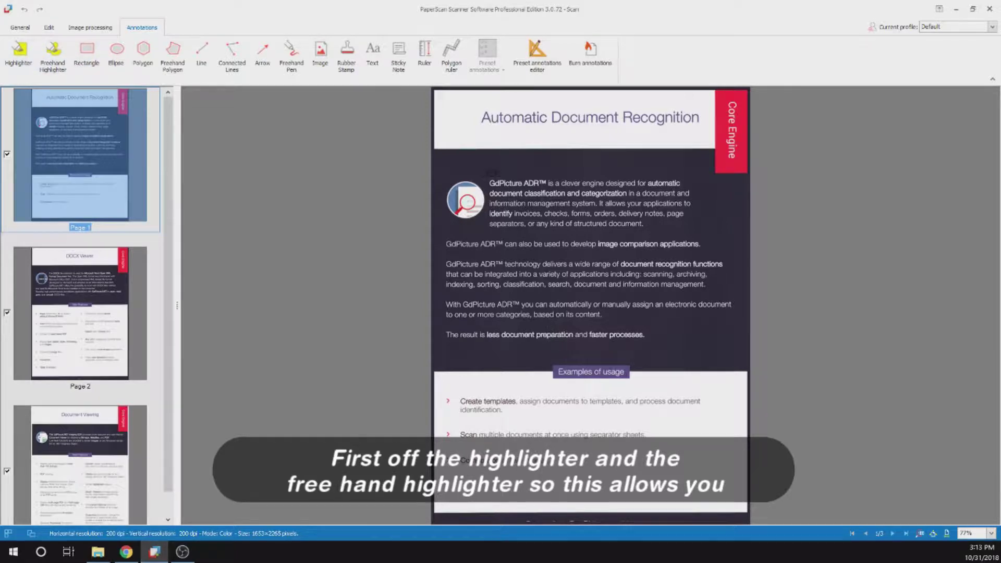
{"action": "left_click_drag", "start_coordinate": [561, 204], "coordinate": [676, 203]}
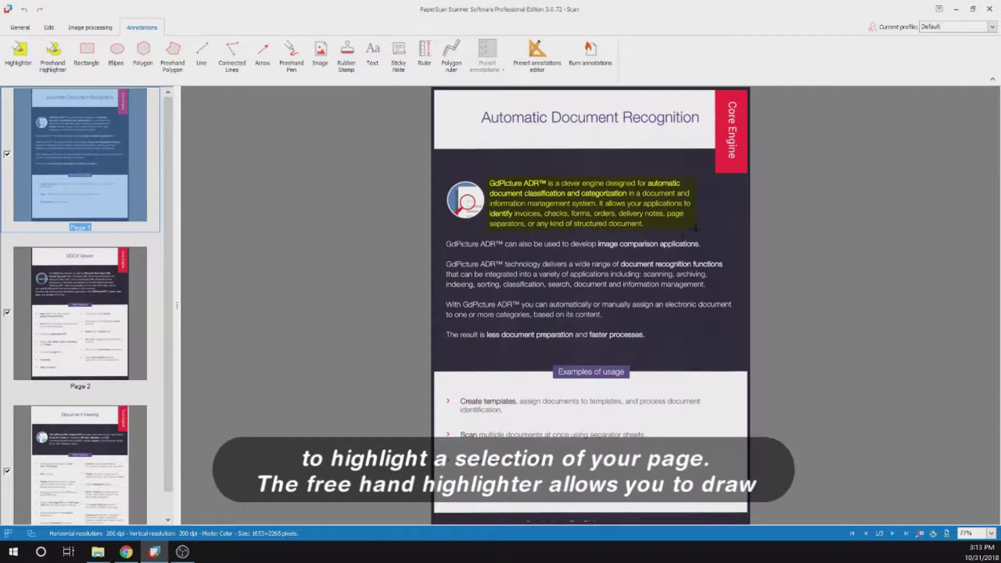
{"action": "left_click", "coordinate": [52, 52]}
{"action": "left_click_drag", "start_coordinate": [600, 244], "coordinate": [692, 245]}
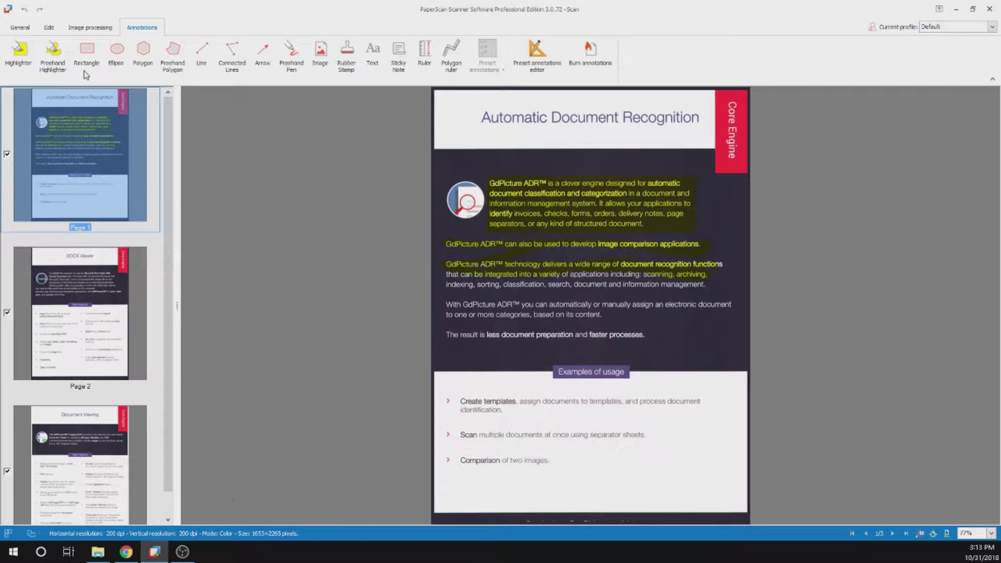
Change the paragraph highlight's fill colour to Red.
{"action": "double_click", "coordinate": [542, 200]}
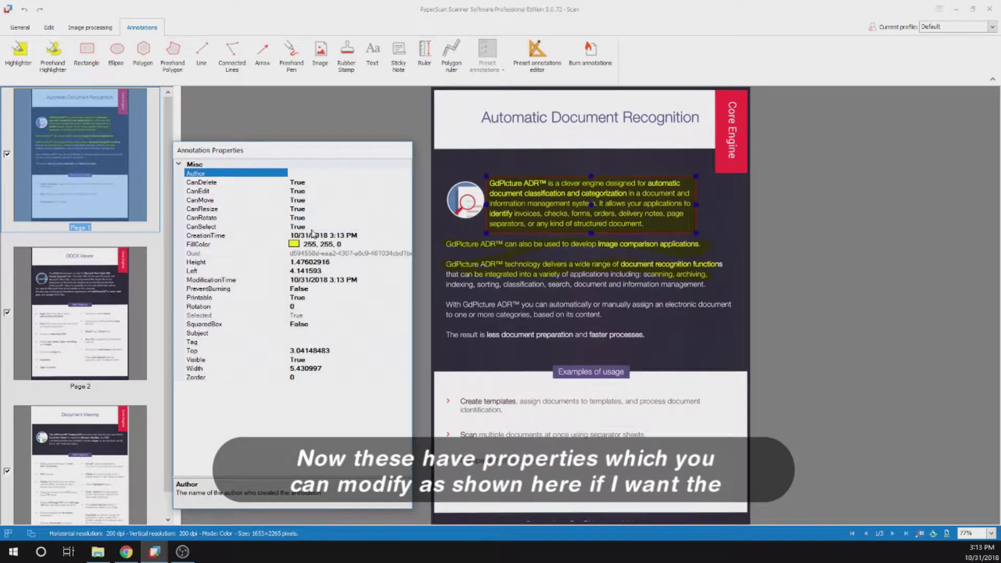
{"action": "left_click", "coordinate": [296, 246]}
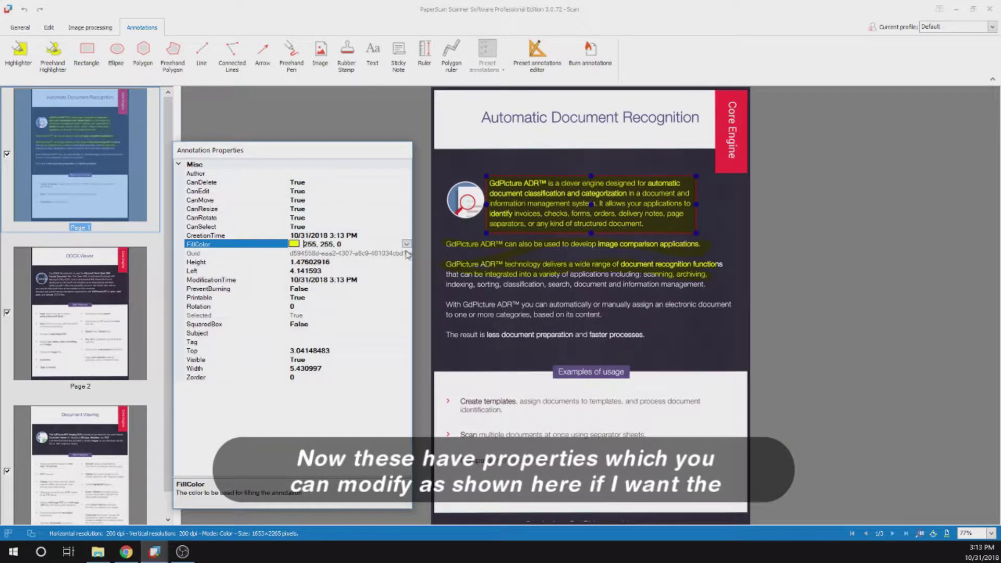
{"action": "left_click", "coordinate": [405, 243]}
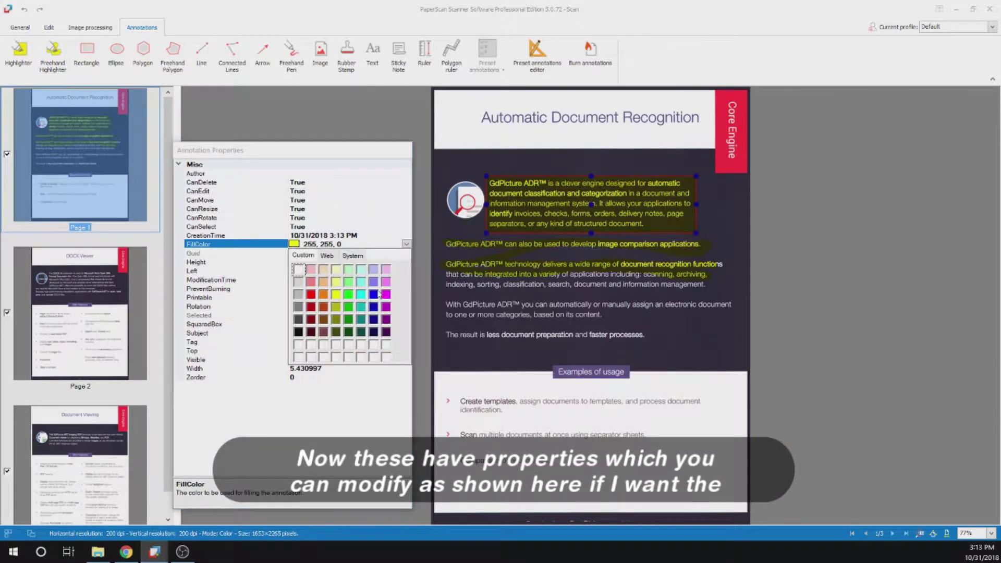
{"action": "left_click", "coordinate": [311, 295]}
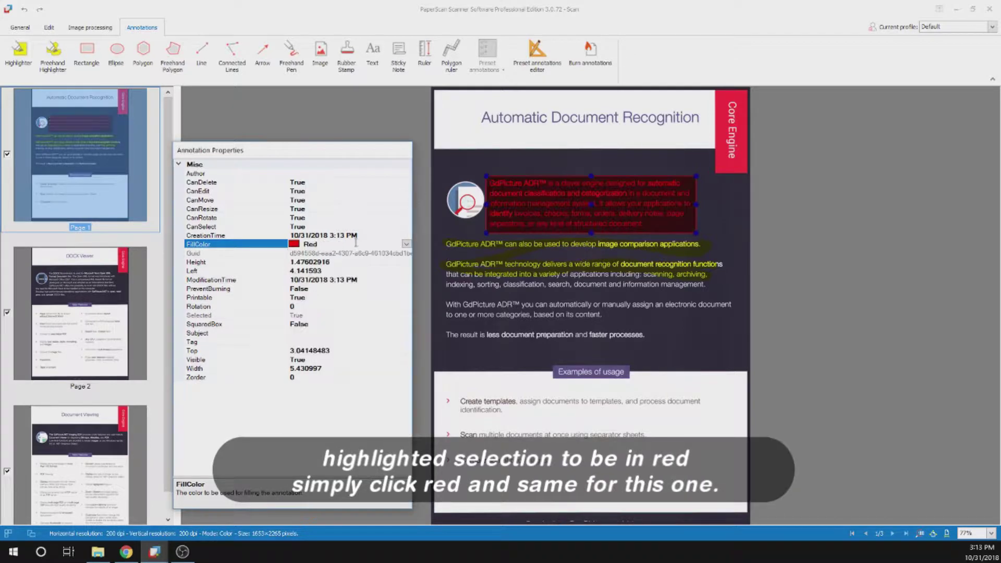
Change the freehand highlight's stroke colour to Red.
{"action": "left_click", "coordinate": [582, 254]}
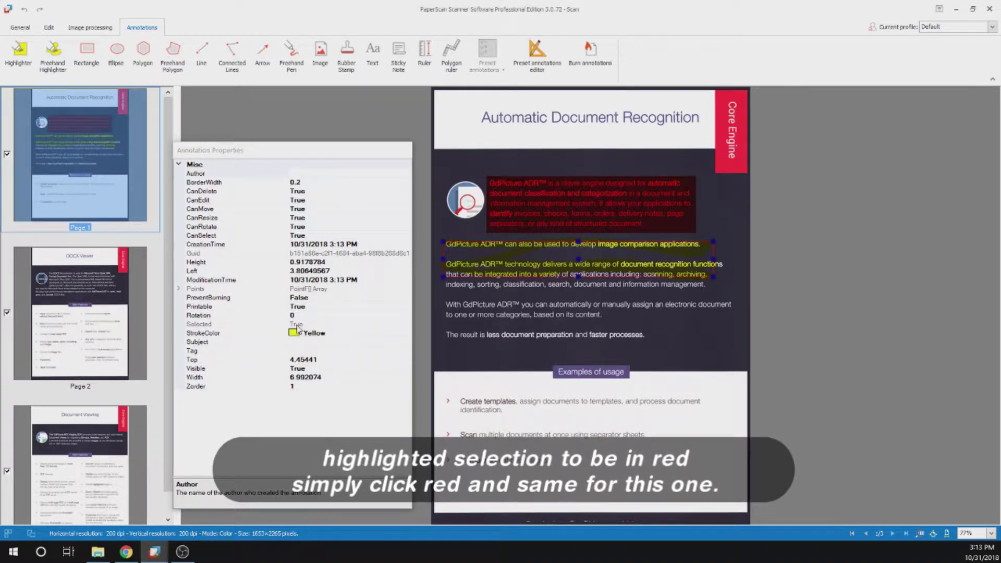
{"action": "left_click", "coordinate": [297, 330]}
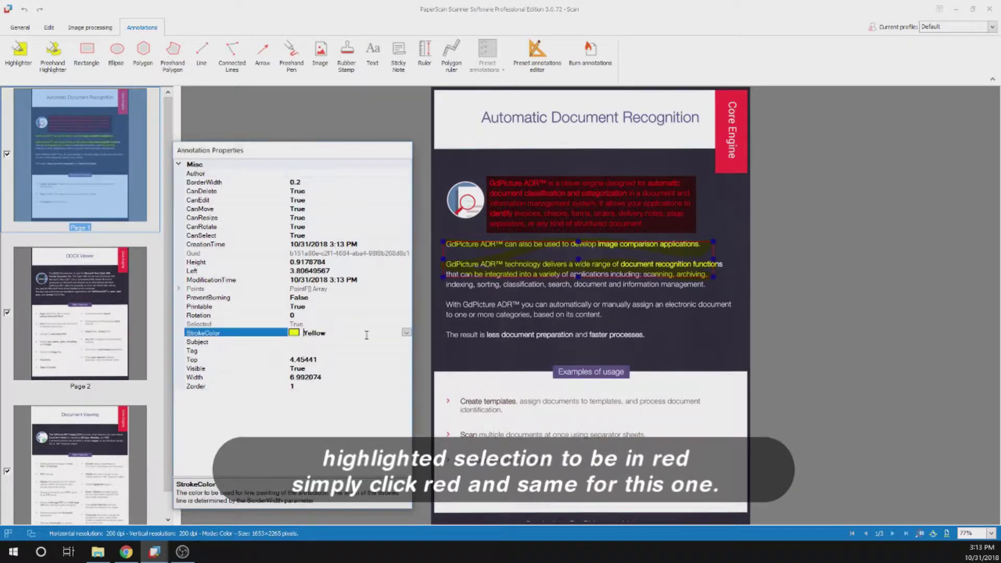
{"action": "left_click", "coordinate": [406, 333]}
{"action": "scroll", "coordinate": [315, 406], "scroll_direction": "up", "scroll_amount": 10}
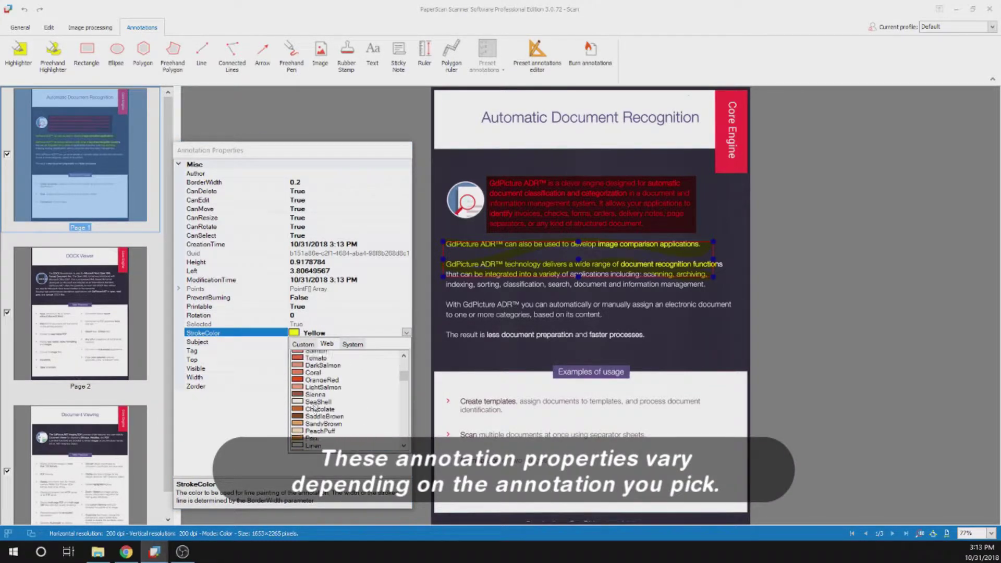
{"action": "scroll", "coordinate": [314, 406], "scroll_direction": "up", "scroll_amount": 2}
{"action": "left_click", "coordinate": [310, 436]}
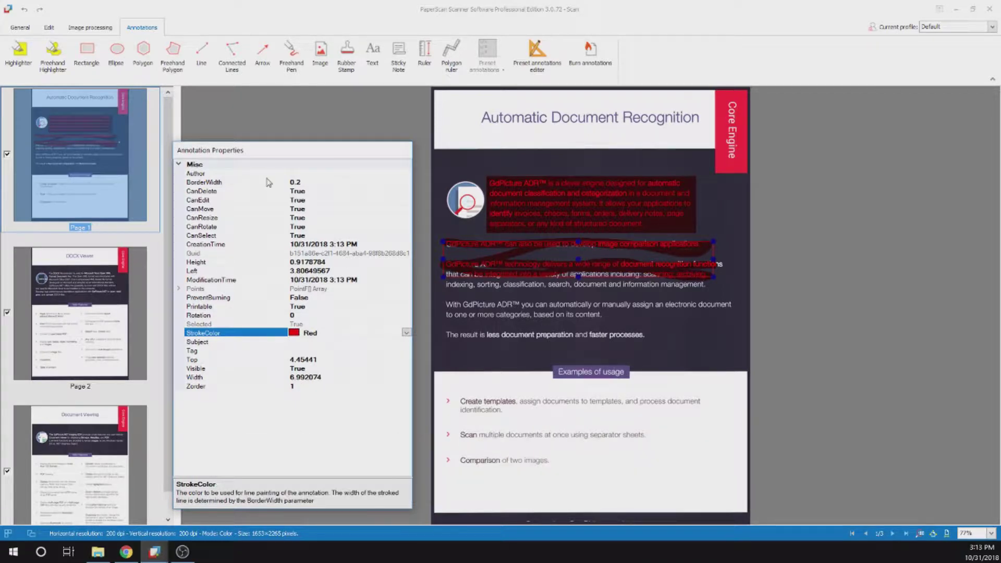
Close the Annotation Properties panel by clicking on the page.
{"action": "left_click", "coordinate": [446, 122]}
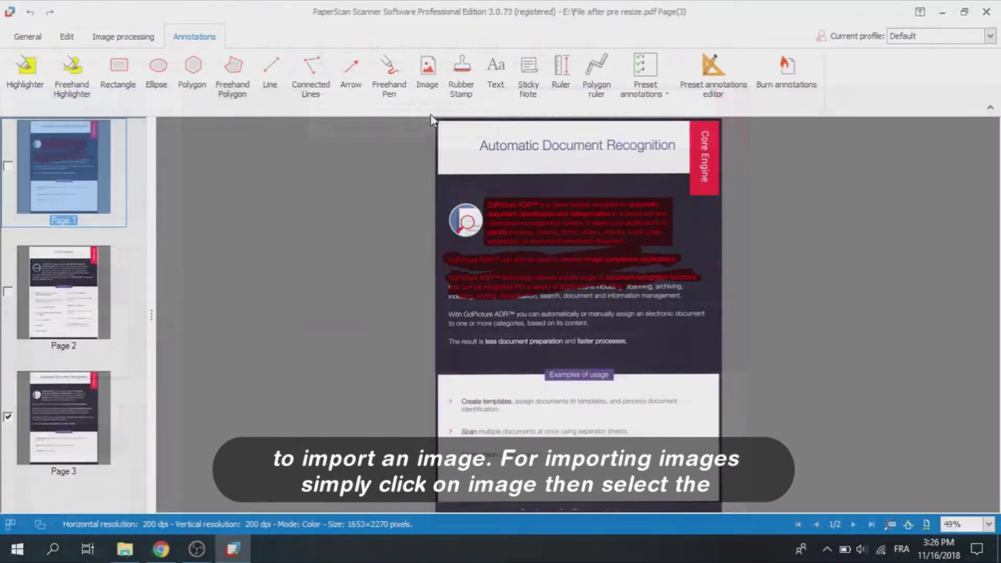
{"action": "left_click", "coordinate": [429, 75]}
{"action": "left_click", "coordinate": [509, 196]}
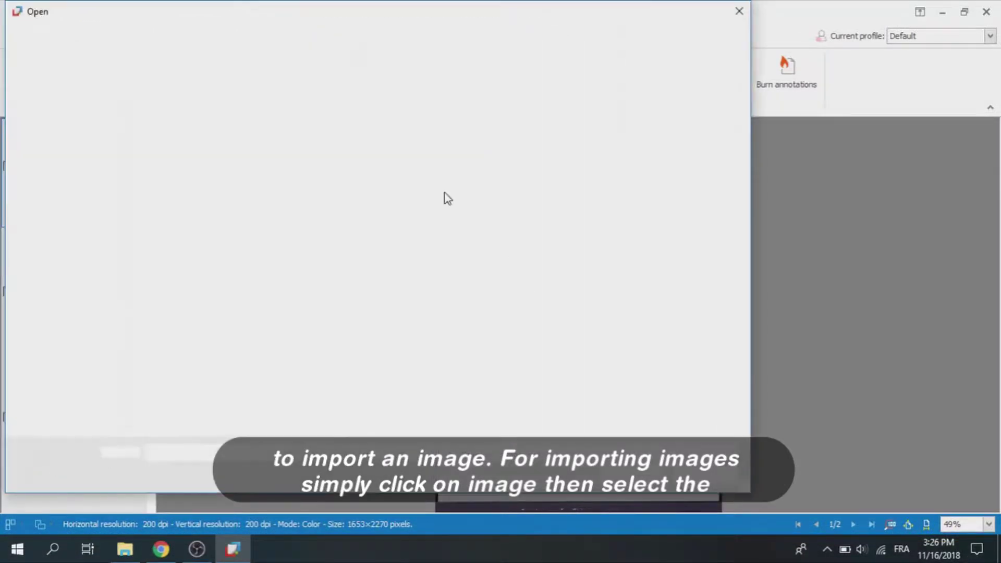
{"action": "left_click", "coordinate": [195, 130]}
{"action": "left_click", "coordinate": [630, 472]}
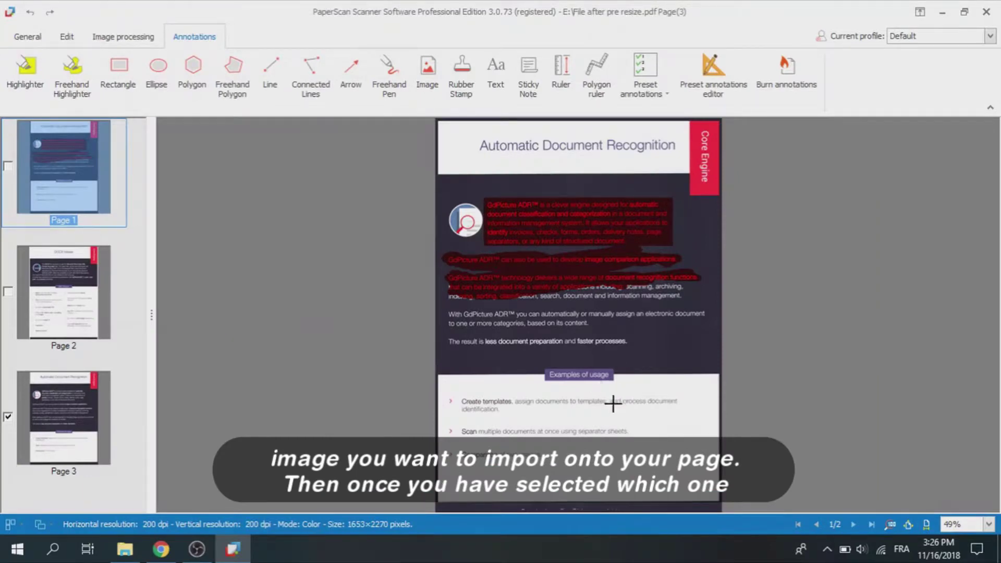
{"action": "left_click_drag", "start_coordinate": [582, 387], "coordinate": [672, 477]}
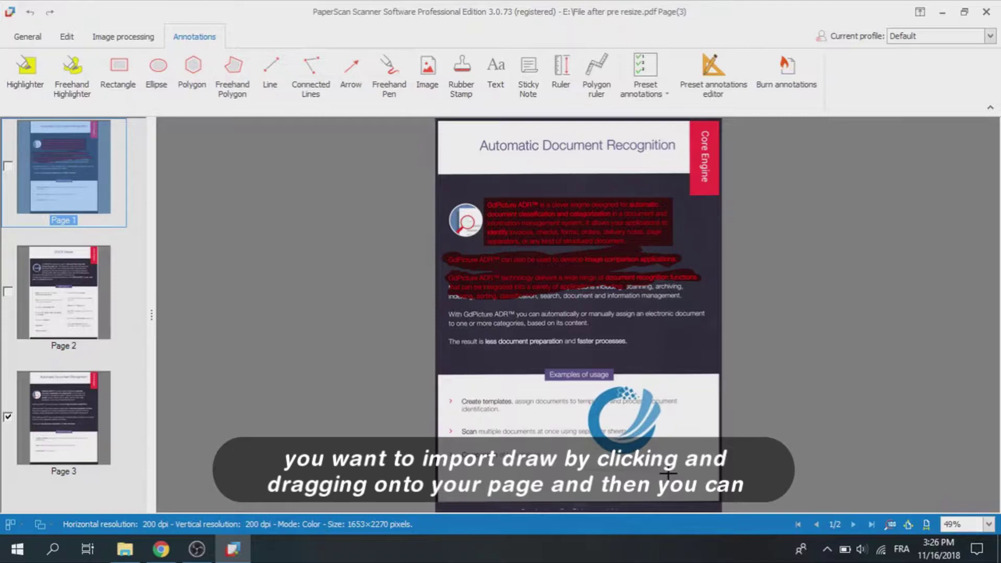
{"action": "left_click_drag", "start_coordinate": [671, 443], "coordinate": [678, 442]}
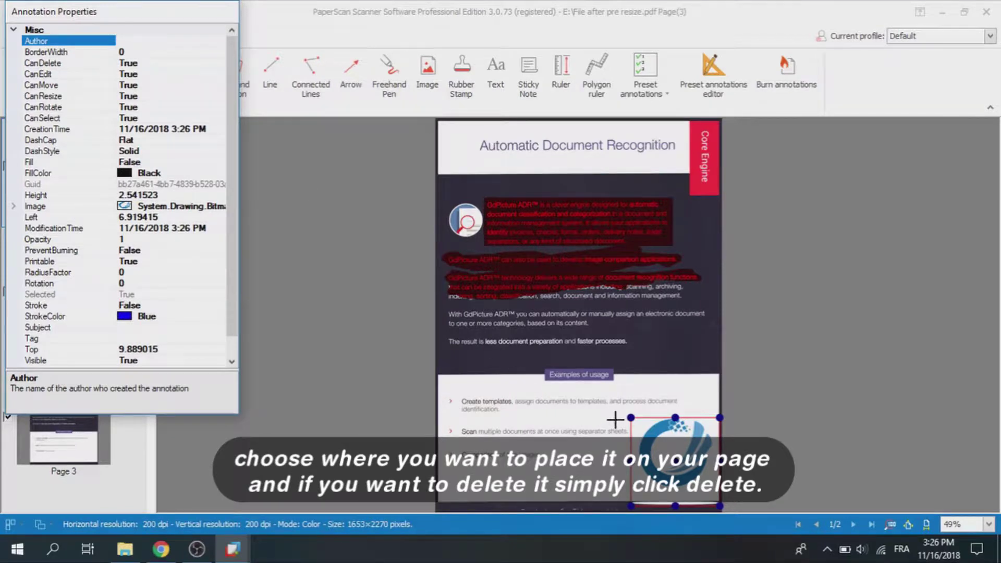
{"action": "left_click_drag", "start_coordinate": [656, 441], "coordinate": [539, 336]}
{"action": "right_click", "coordinate": [544, 339]}
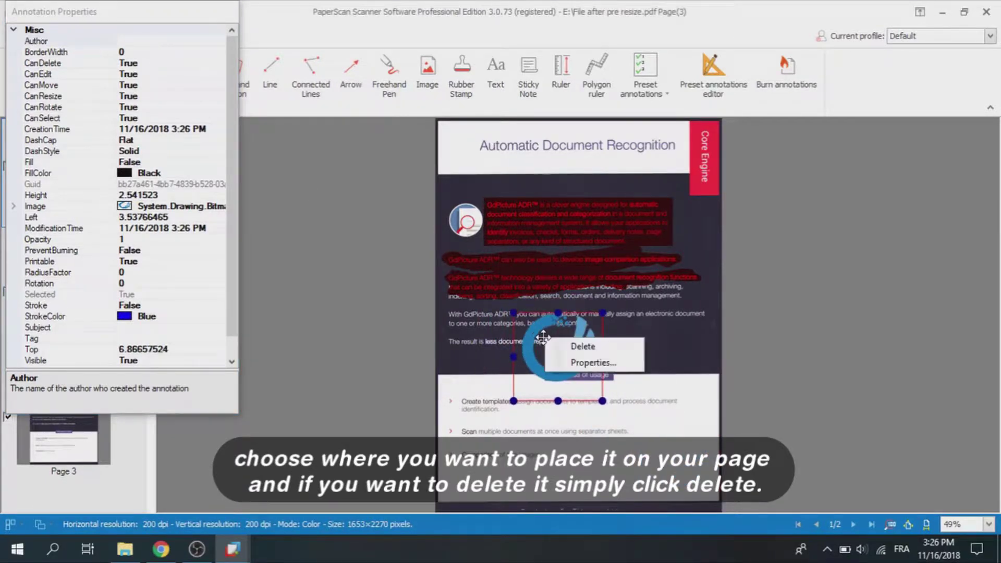
{"action": "left_click", "coordinate": [573, 347]}
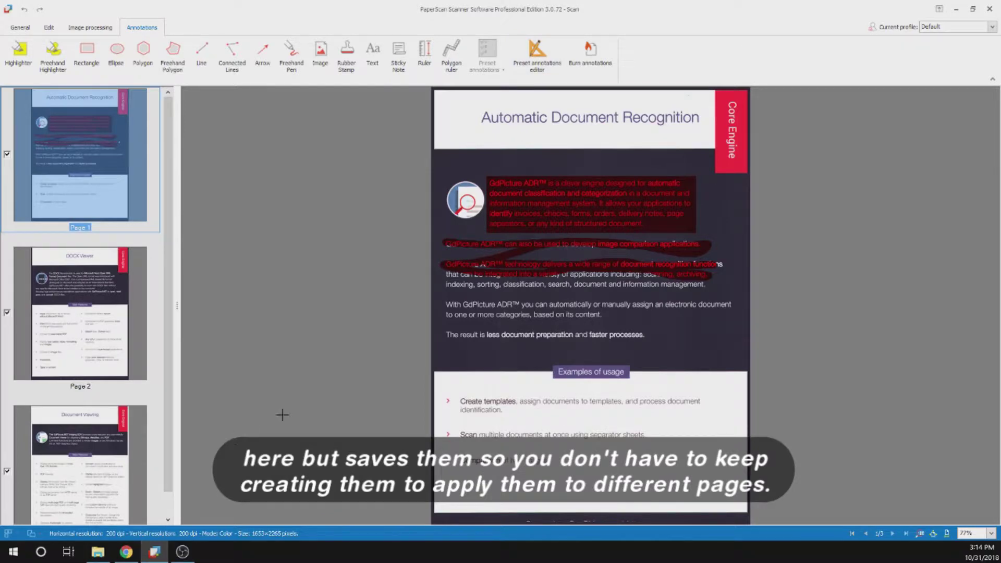
Create a new Rubber Stamp annotation preset named 'Stamp date'.
{"action": "left_click", "coordinate": [537, 54]}
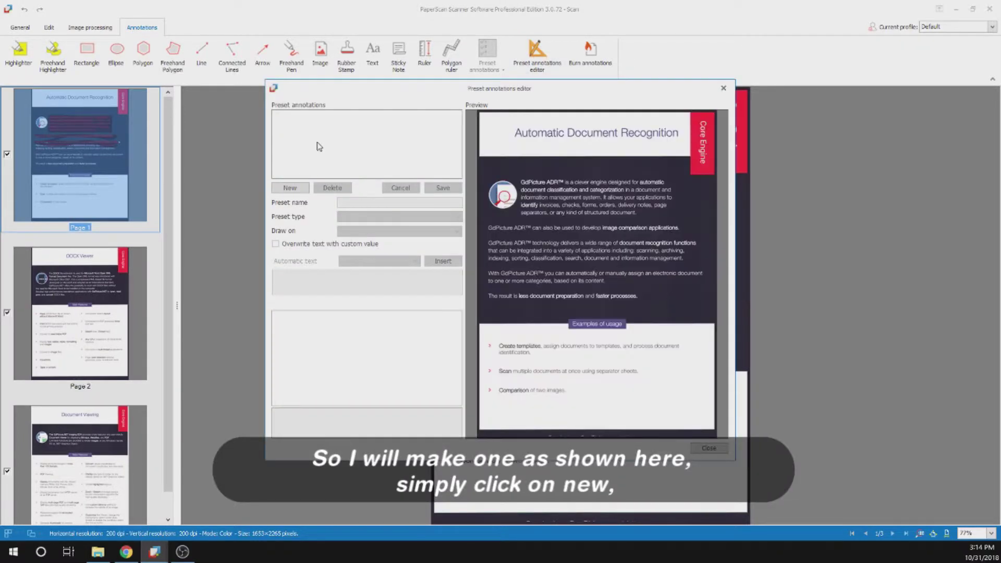
{"action": "left_click", "coordinate": [304, 192]}
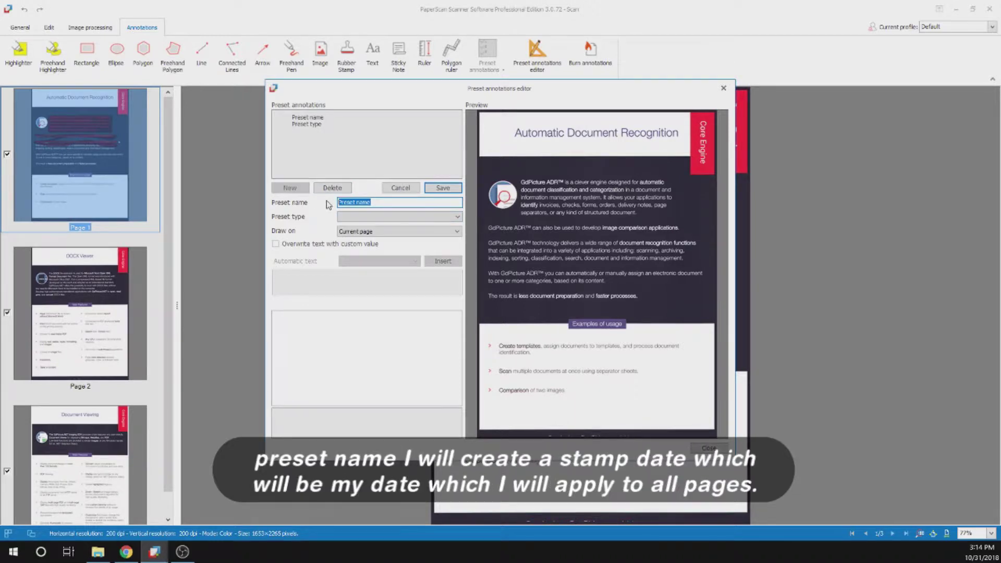
{"action": "type", "text": "Stamp date"}
{"action": "left_click", "coordinate": [377, 220]}
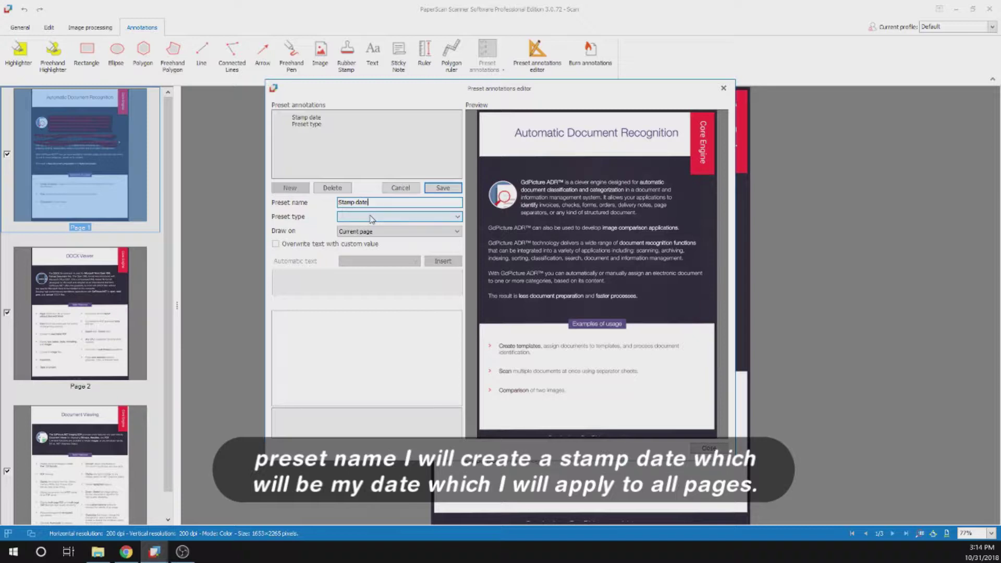
{"action": "left_click", "coordinate": [371, 218]}
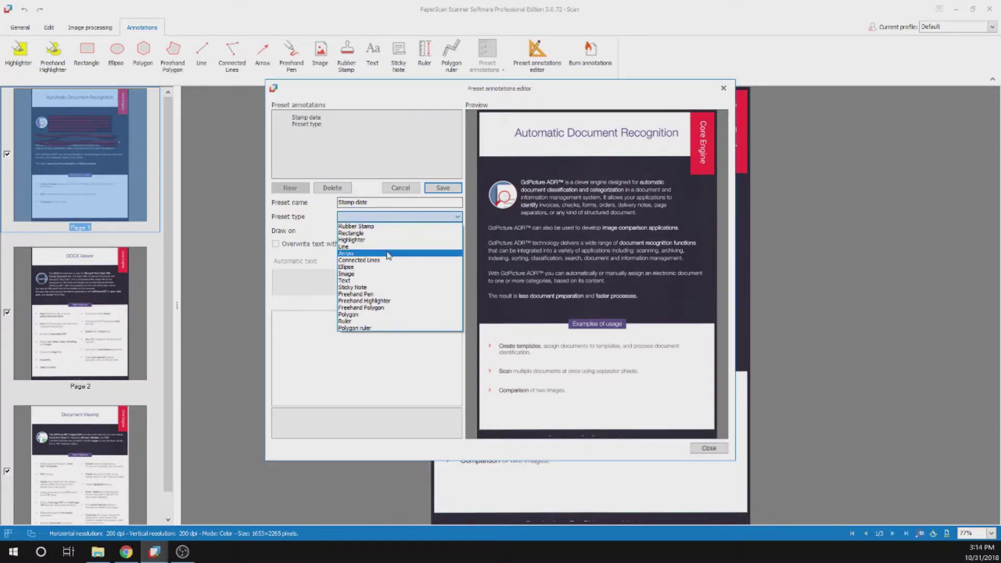
{"action": "left_click", "coordinate": [371, 227]}
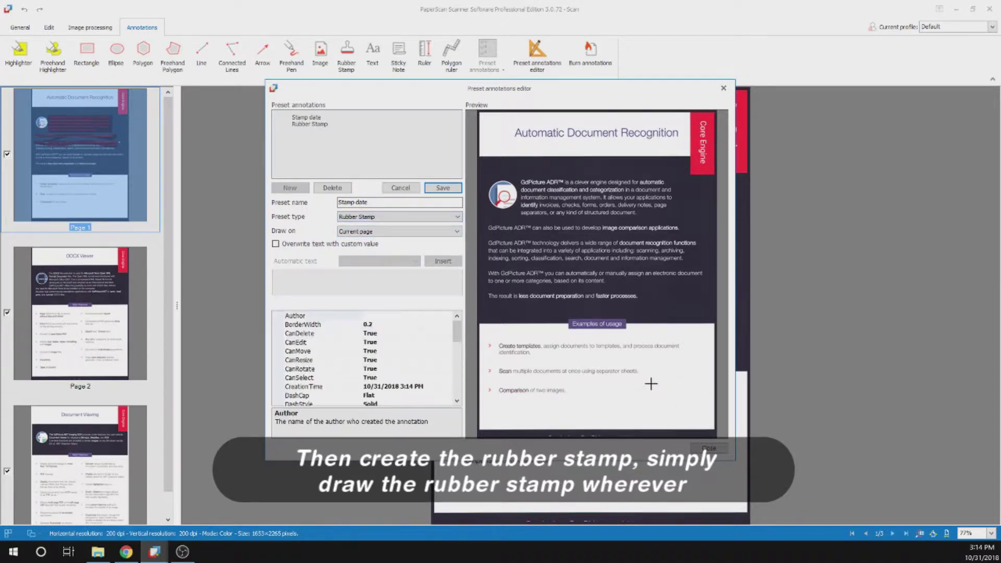
Place the STAMP at the preview's lower right and set Draw on to All pages.
{"action": "left_click_drag", "start_coordinate": [651, 383], "coordinate": [705, 415]}
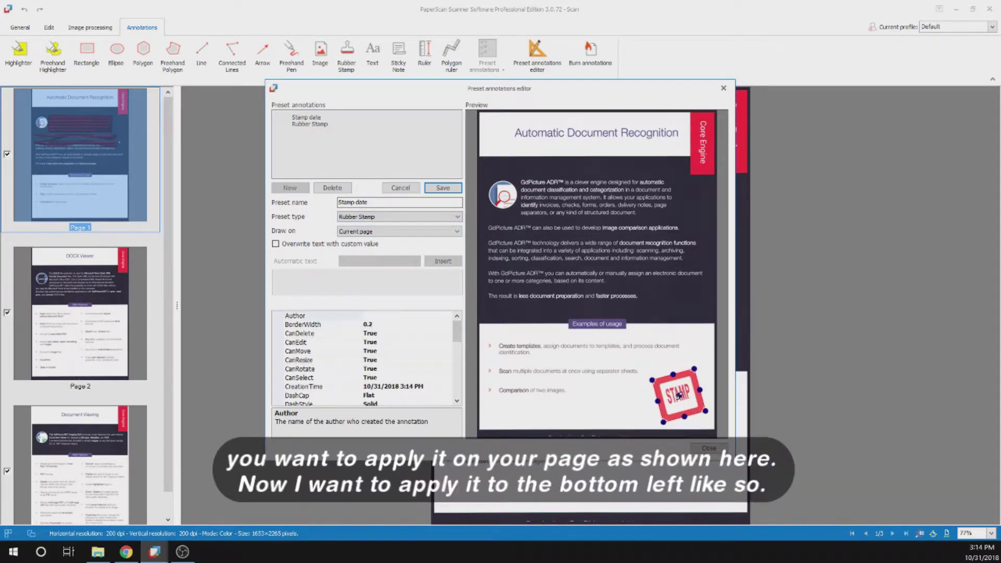
{"action": "mouse_move", "coordinate": [678, 395]}
{"action": "left_mouse_down"}
{"action": "mouse_move", "coordinate": [699, 394]}
{"action": "mouse_move", "coordinate": [672, 388]}
{"action": "mouse_move", "coordinate": [660, 401]}
{"action": "left_mouse_up"}
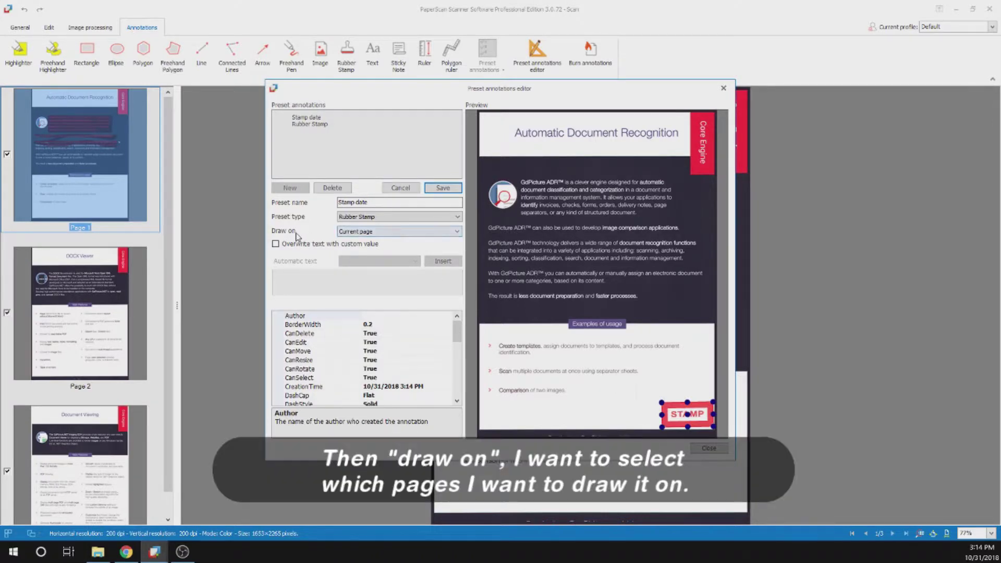
{"action": "left_click", "coordinate": [381, 232]}
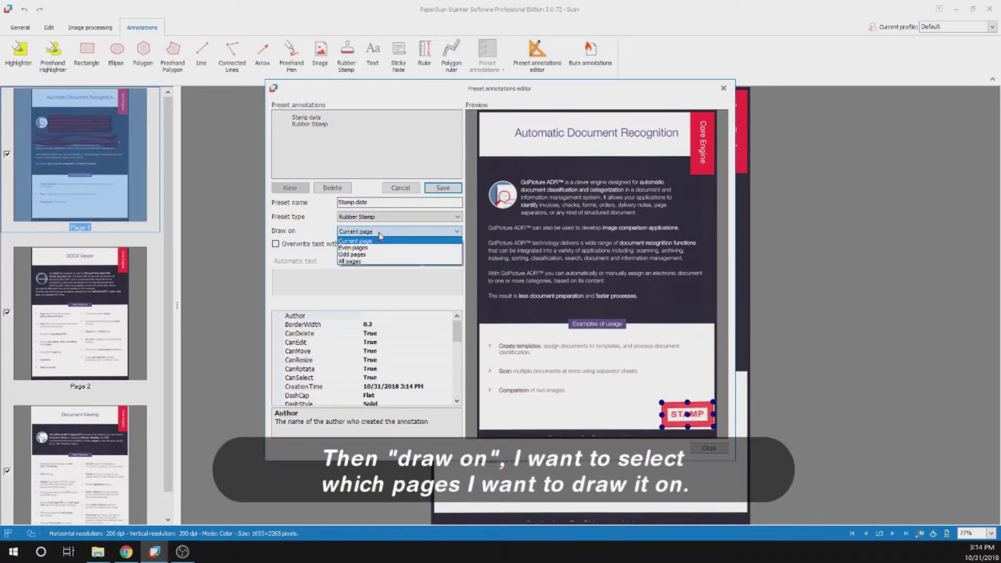
{"action": "left_click", "coordinate": [357, 261]}
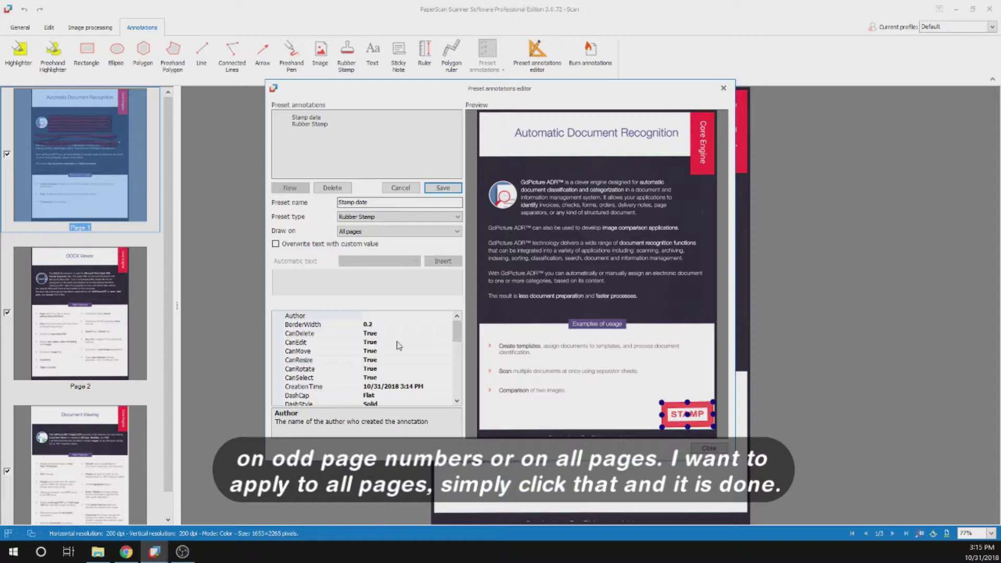
{"action": "scroll", "coordinate": [399, 346], "scroll_direction": "down", "scroll_amount": 10}
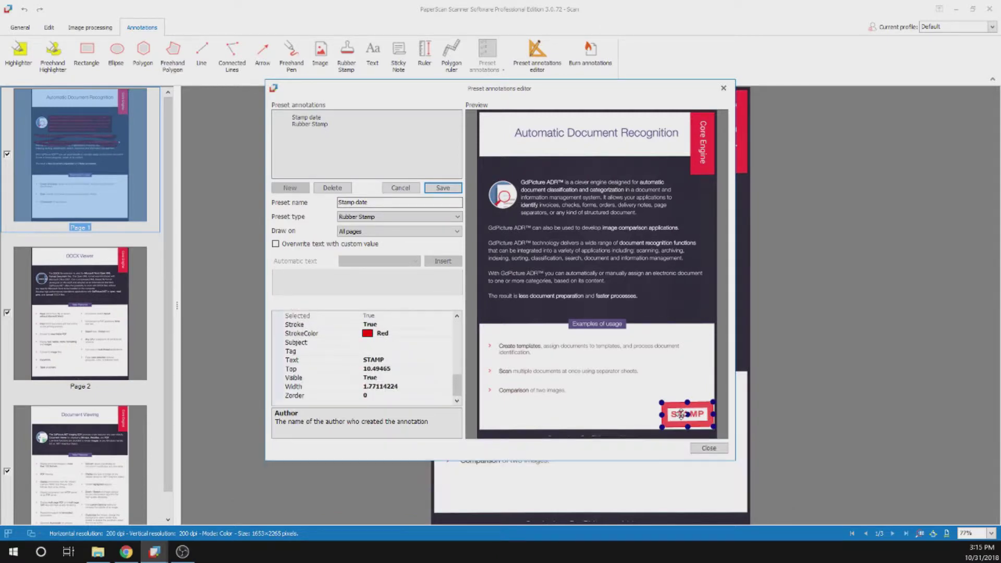
Set the STAMP's StrokeColor to Transparent and its ForeColor to Black.
{"action": "left_click", "coordinate": [395, 334]}
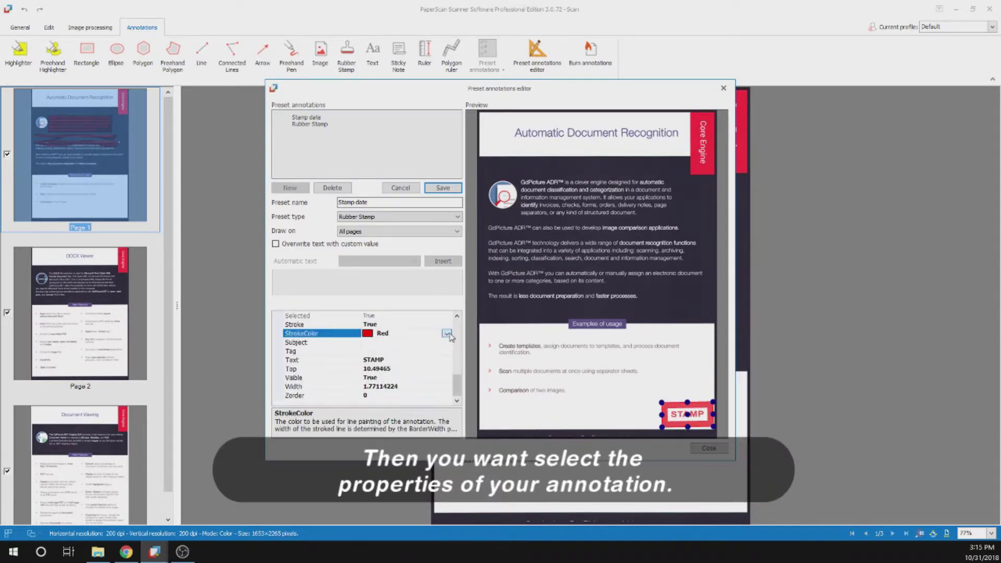
{"action": "left_click", "coordinate": [447, 334]}
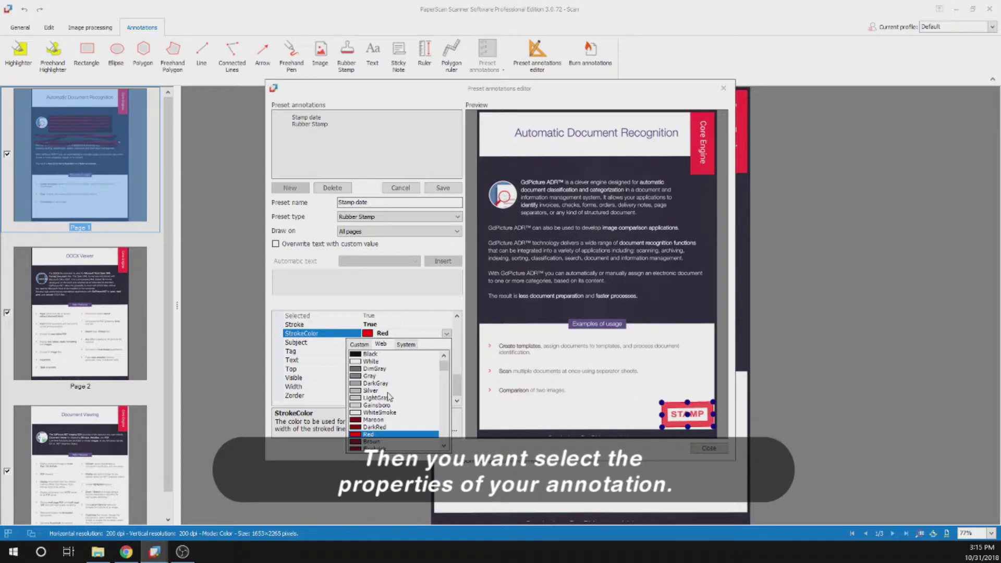
{"action": "scroll", "coordinate": [388, 415], "scroll_direction": "up", "scroll_amount": 1}
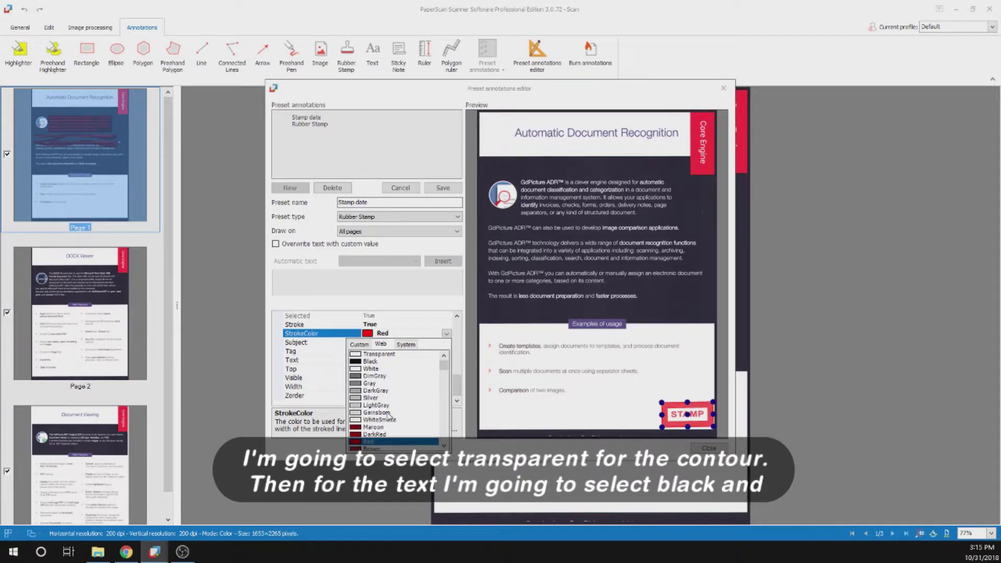
{"action": "left_click", "coordinate": [380, 354]}
{"action": "scroll", "coordinate": [411, 379], "scroll_direction": "up", "scroll_amount": 3}
{"action": "scroll", "coordinate": [410, 378], "scroll_direction": "up", "scroll_amount": 2}
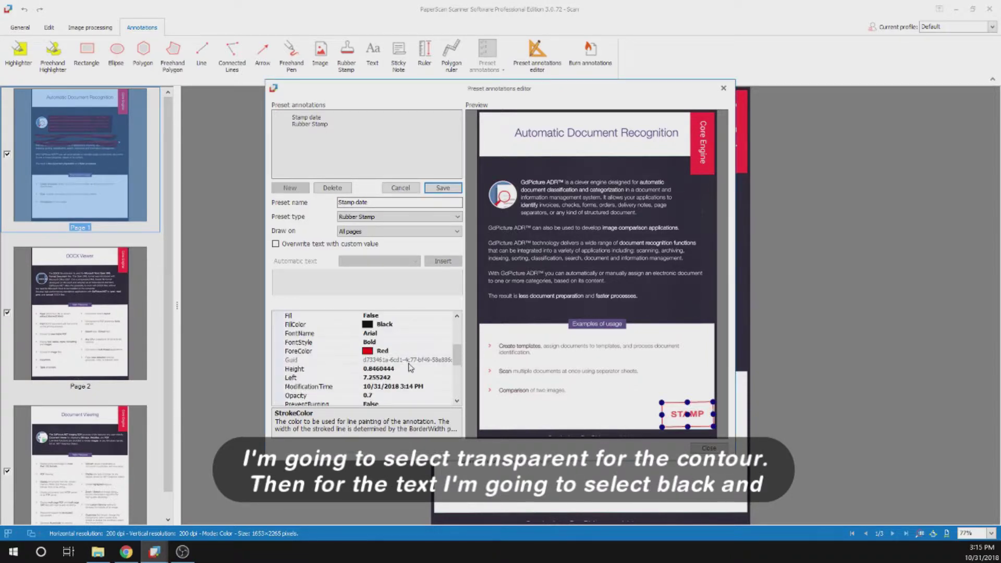
{"action": "left_click", "coordinate": [411, 351]}
{"action": "left_click", "coordinate": [447, 352]}
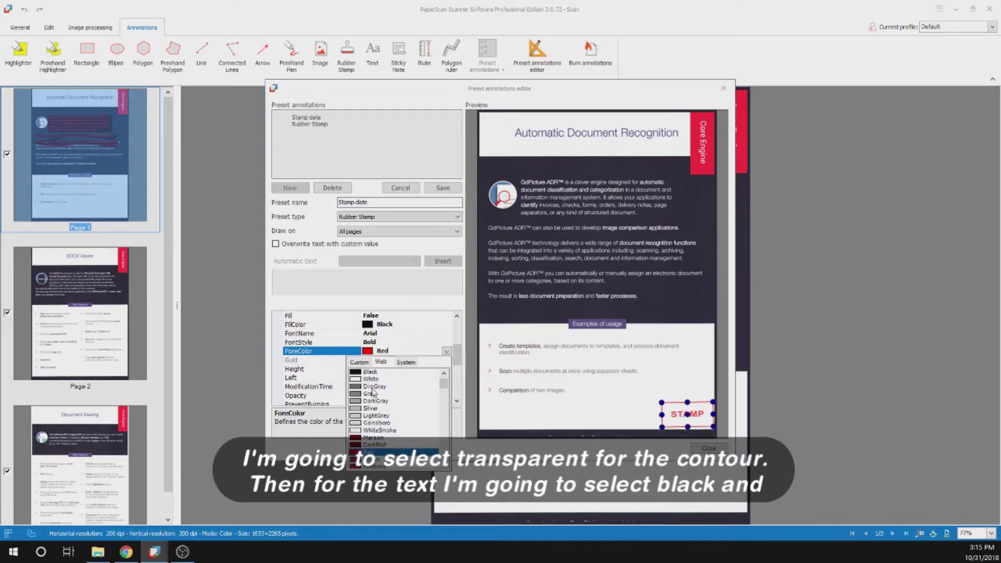
{"action": "left_click", "coordinate": [370, 372]}
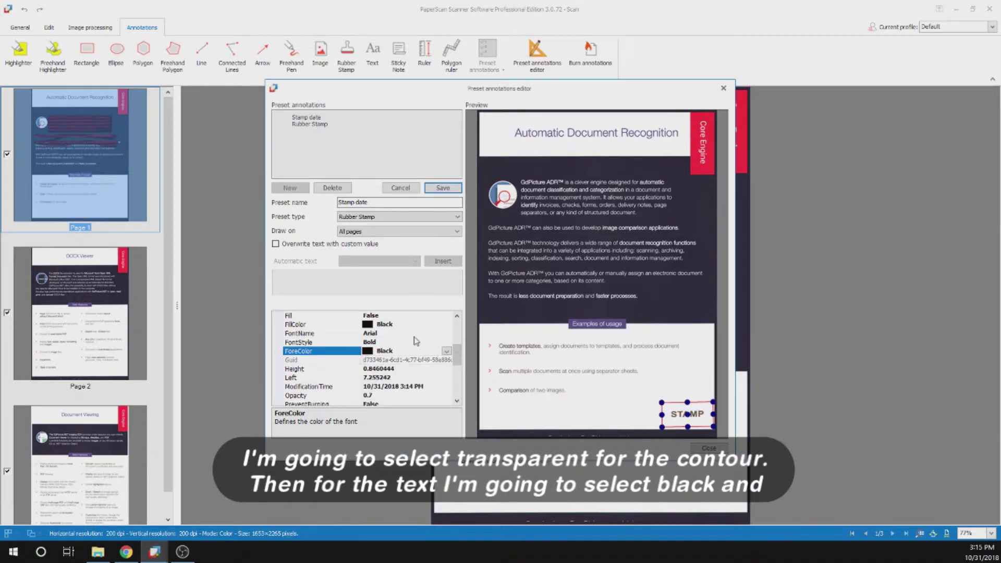
{"action": "scroll", "coordinate": [416, 340], "scroll_direction": "up", "scroll_amount": 1}
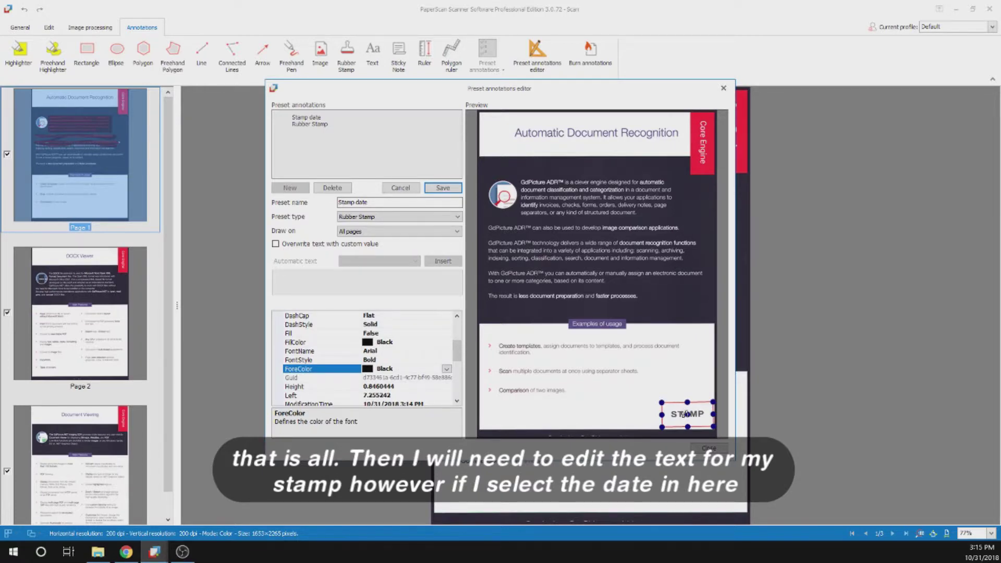
Overwrite the STAMP text with the automatic {{date}} field, so the preview reads 10/31/2018.
{"action": "scroll", "coordinate": [442, 392], "scroll_direction": "down", "scroll_amount": 5}
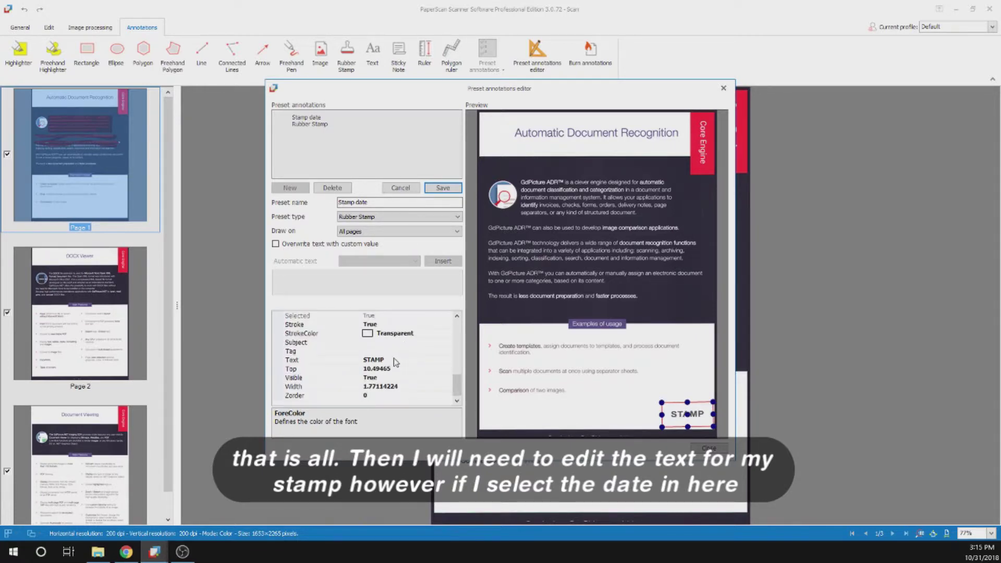
{"action": "left_click", "coordinate": [391, 359]}
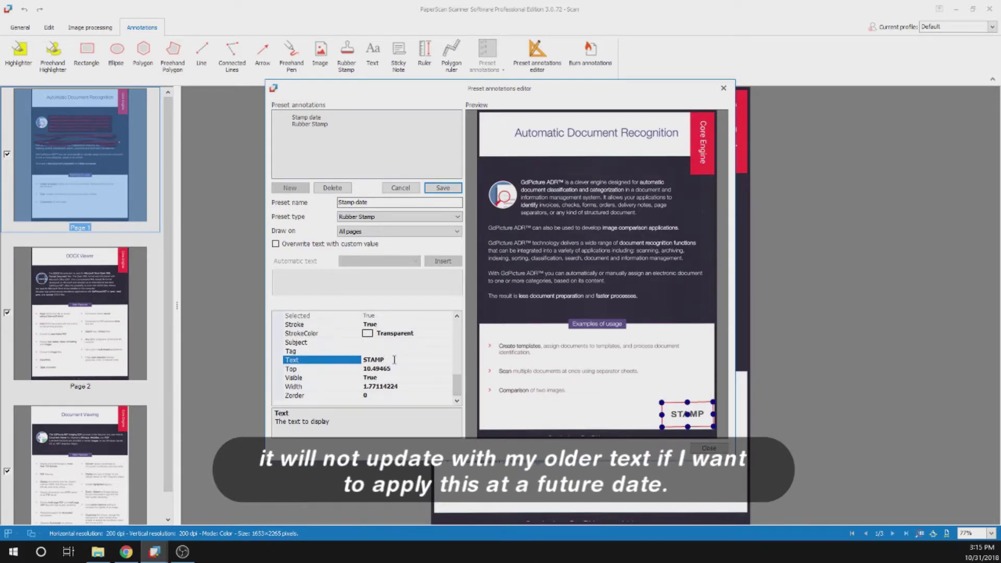
{"action": "left_click_drag", "start_coordinate": [393, 359], "coordinate": [352, 357]}
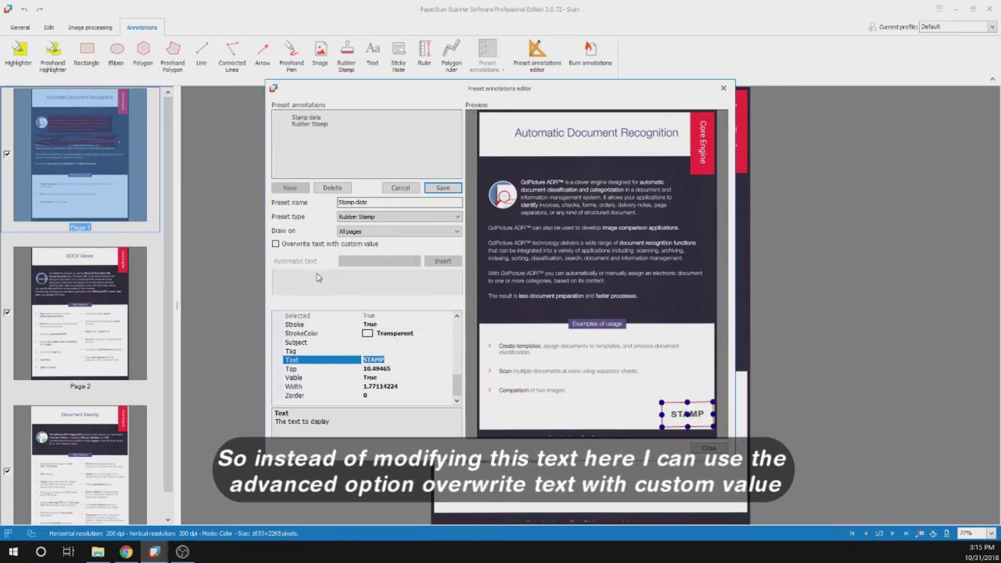
{"action": "left_click", "coordinate": [276, 244]}
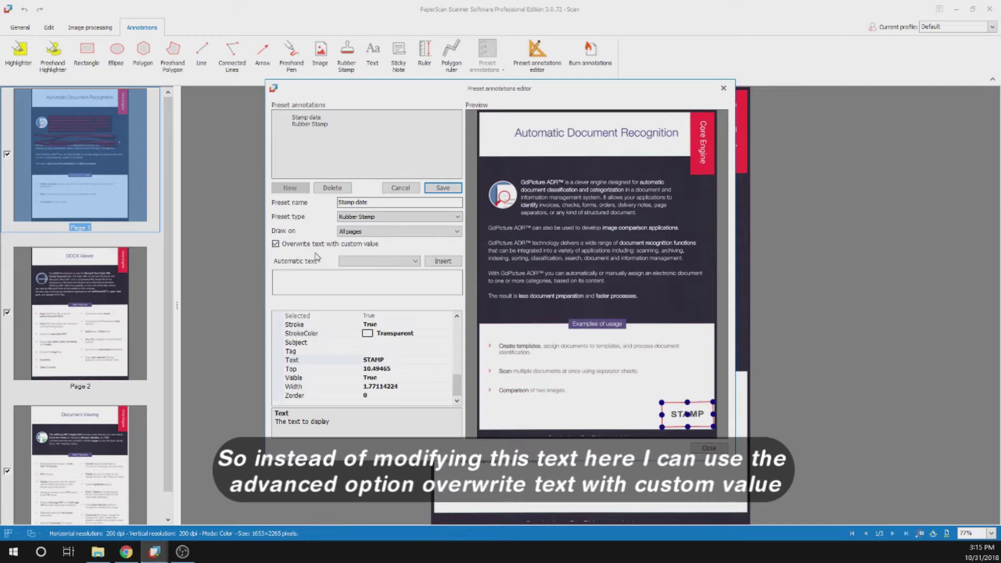
{"action": "left_click", "coordinate": [386, 261]}
{"action": "left_click", "coordinate": [371, 291]}
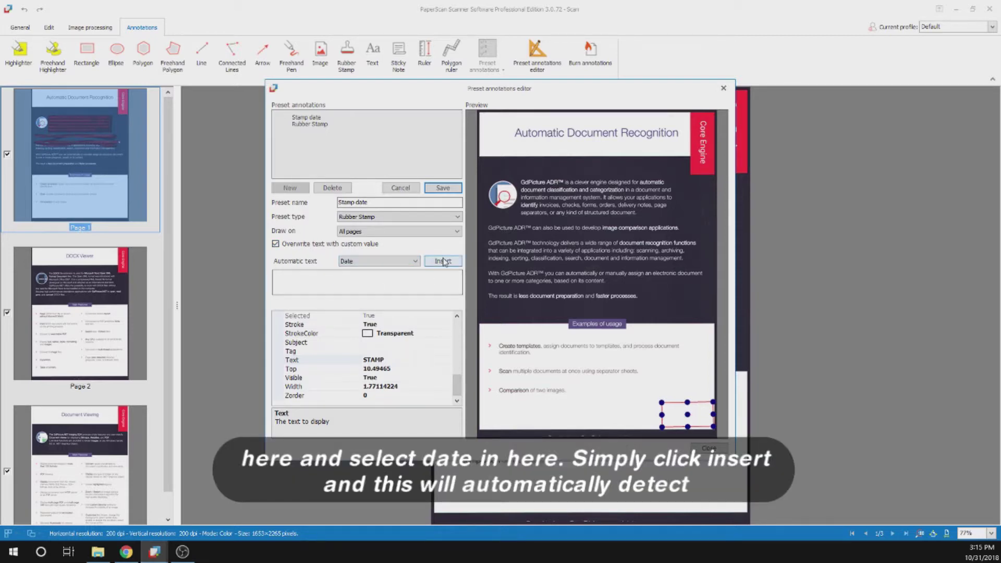
{"action": "left_click", "coordinate": [443, 261]}
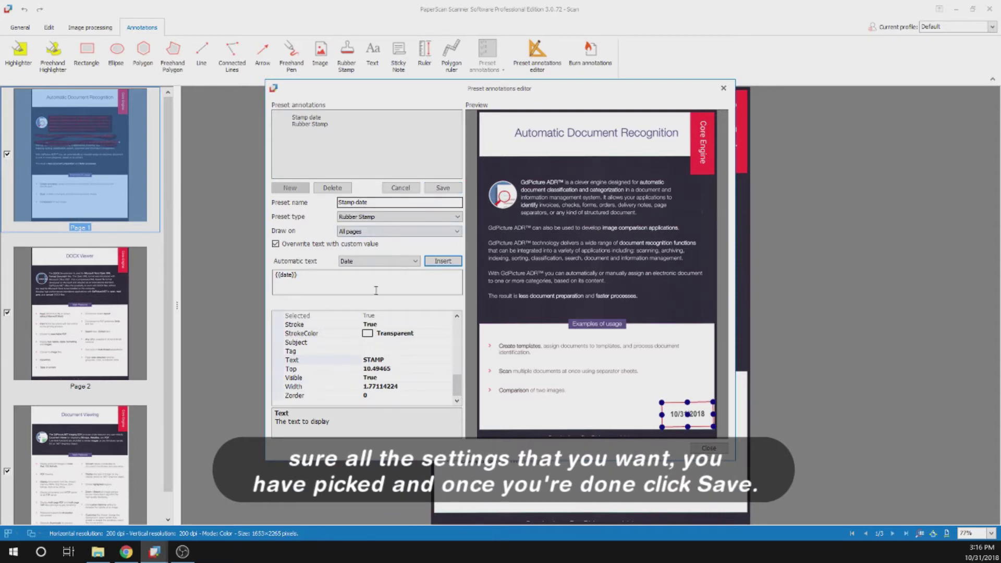
Save the Stamp date preset, close the editor, and apply Stamp date from Preset annotations.
{"action": "left_click", "coordinate": [445, 190]}
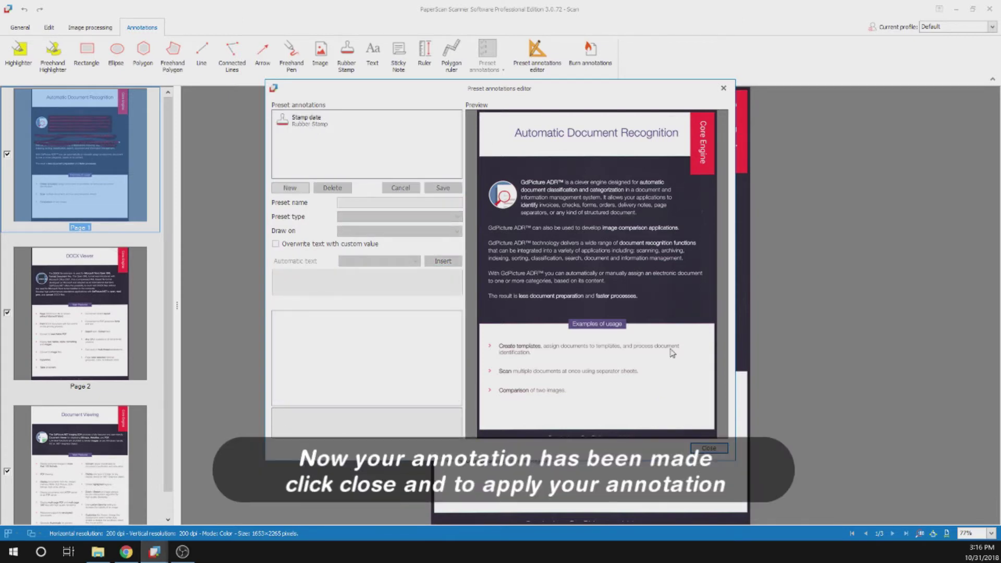
{"action": "left_click", "coordinate": [709, 447]}
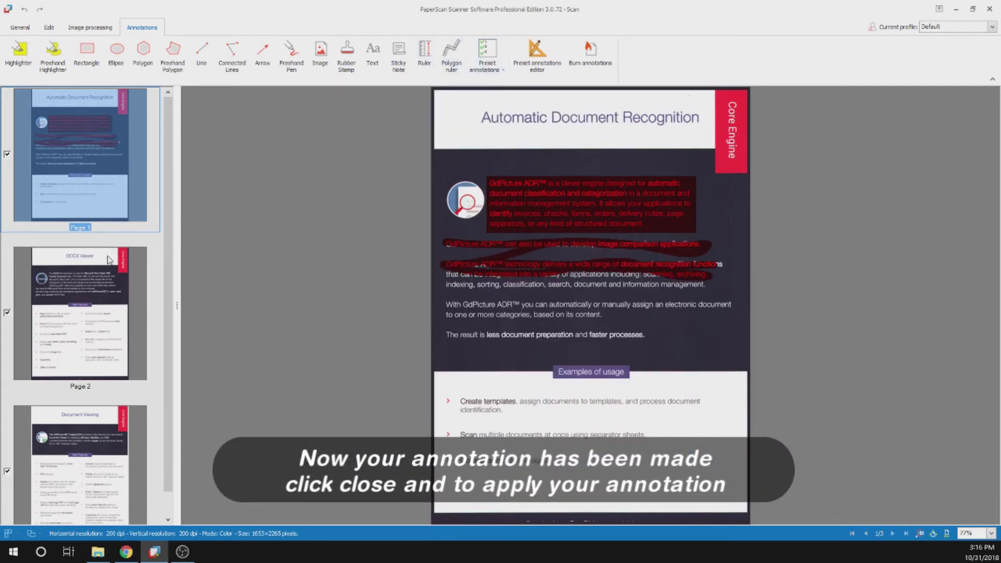
{"action": "left_click", "coordinate": [489, 61]}
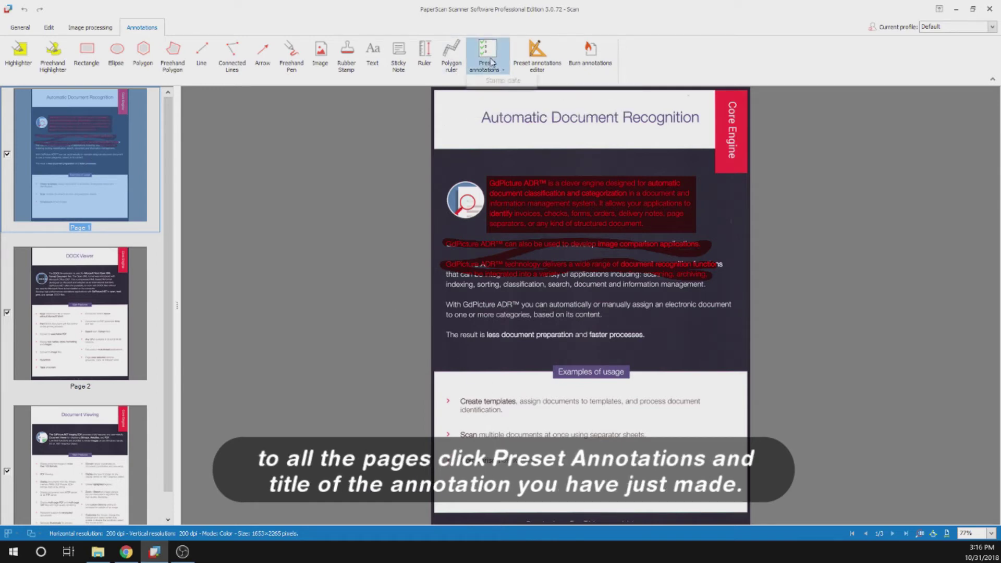
{"action": "left_click", "coordinate": [503, 84]}
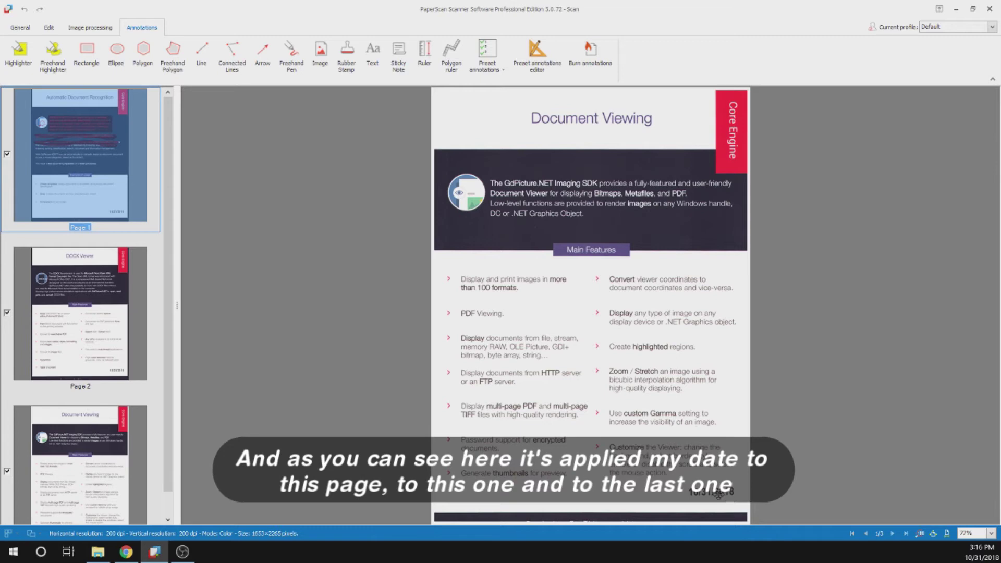
Check that pages 2 and 3 each show the 10/31/2018 date stamp.
{"action": "left_click", "coordinate": [134, 300]}
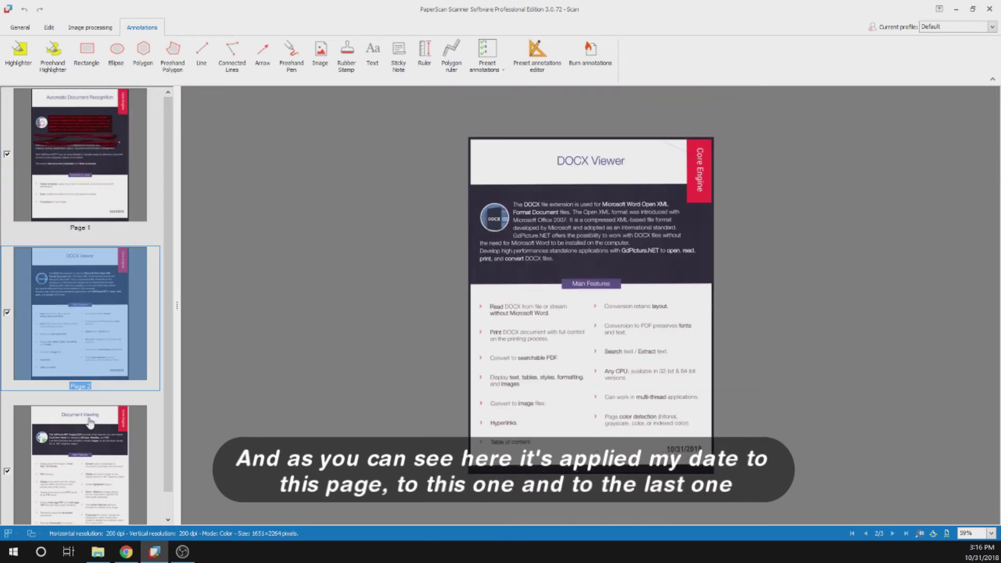
{"action": "left_click", "coordinate": [120, 454]}
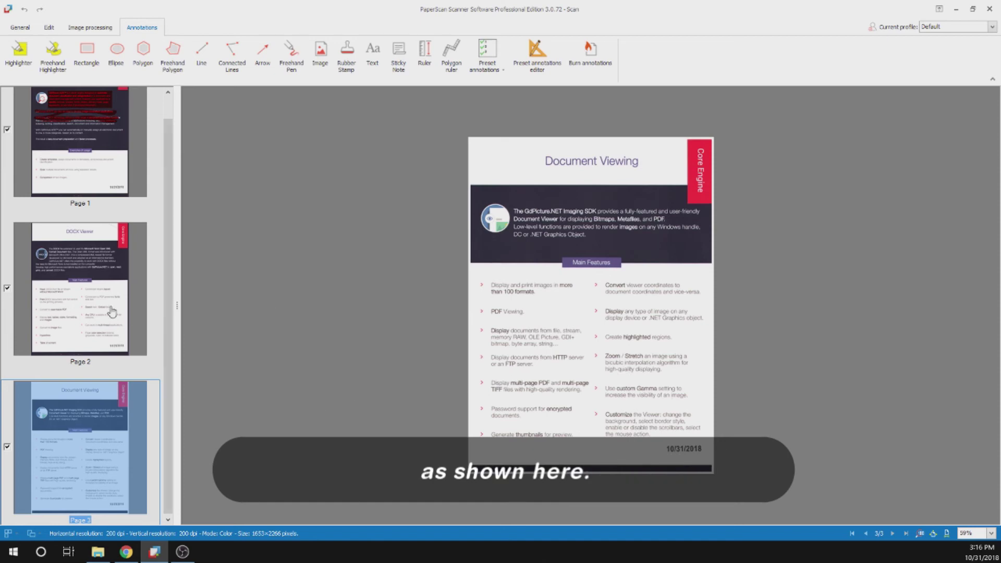
{"action": "scroll", "coordinate": [112, 312], "scroll_direction": "up", "scroll_amount": 1}
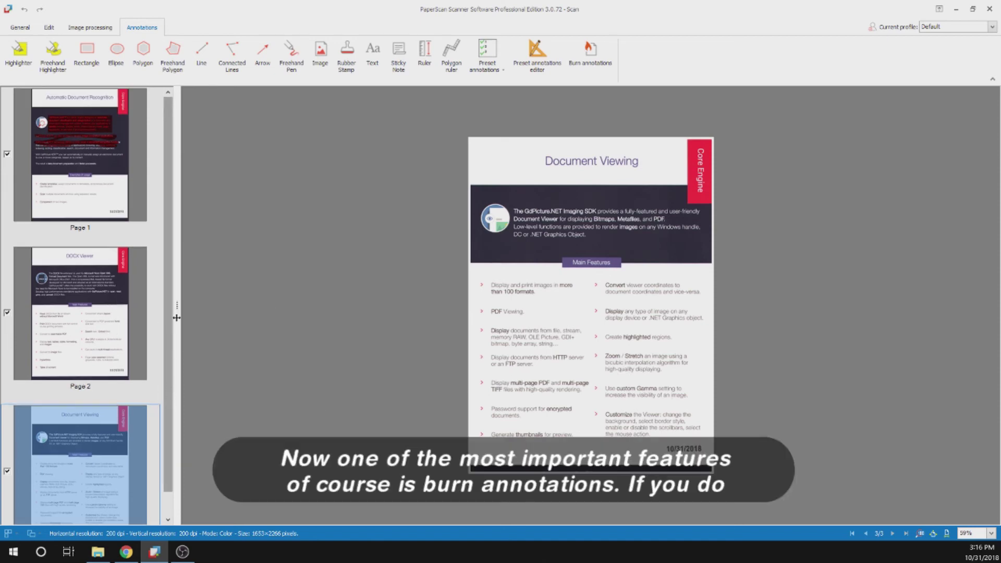